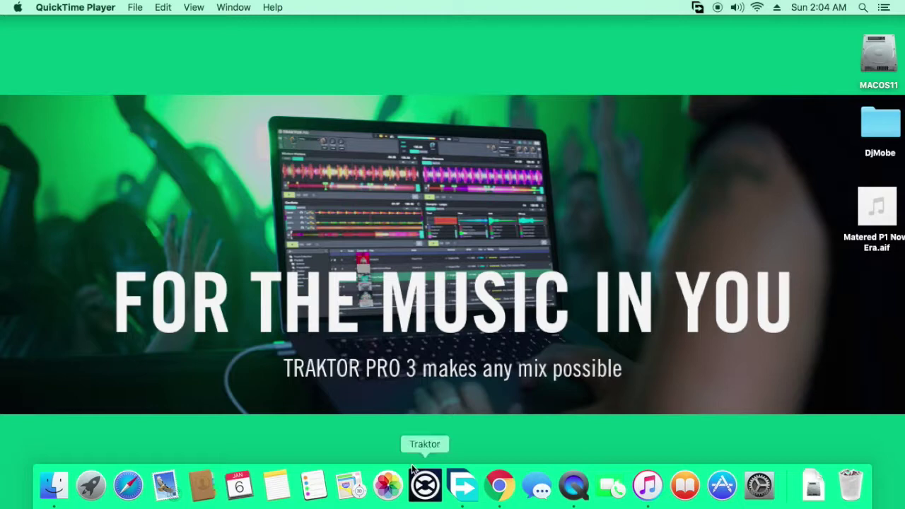
# - Launch Traktor and drag the desktop track 'Matered P1 Nova Era.aif' onto Deck B
pyautogui.click(428, 487)
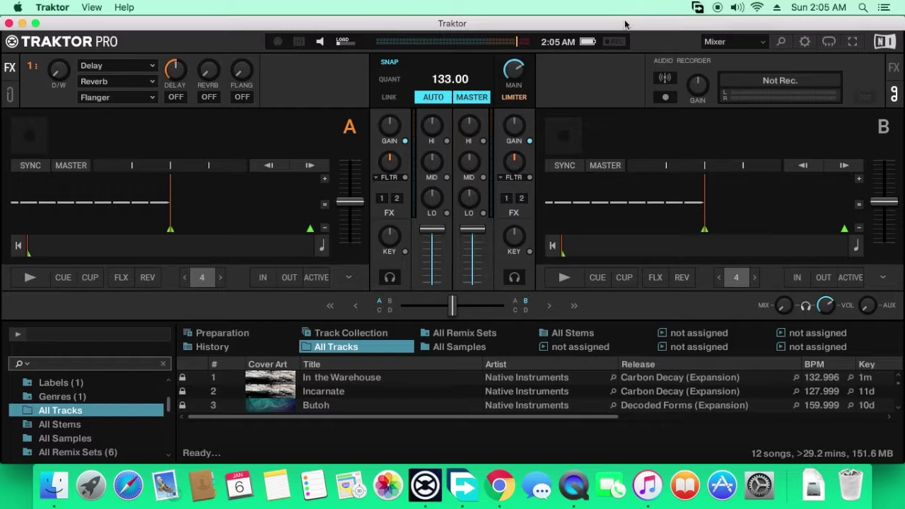
pyautogui.moveTo(625, 24); pyautogui.dragTo(474, 23)
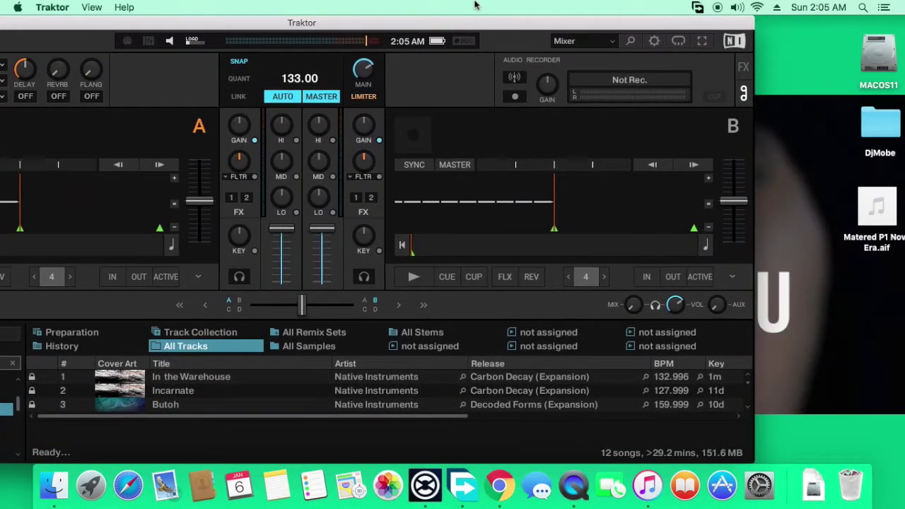
pyautogui.moveTo(877, 205); pyautogui.dragTo(667, 213)
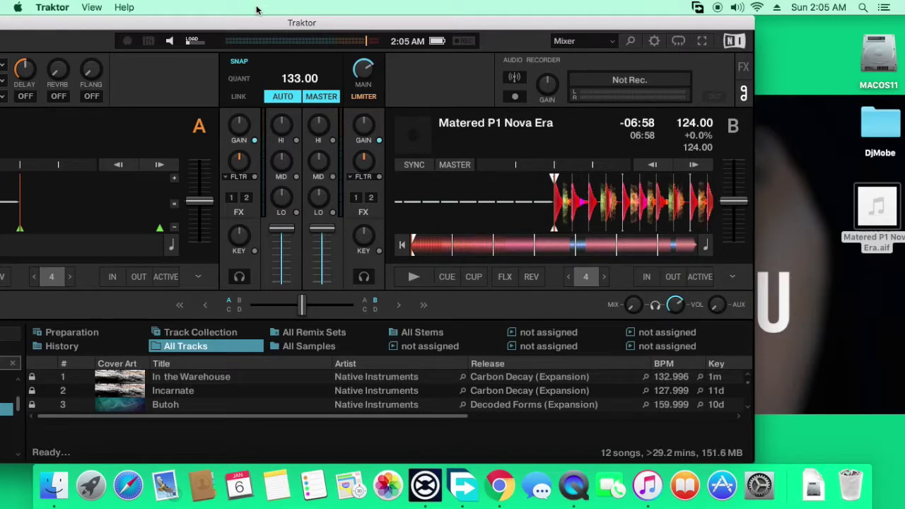
pyautogui.moveTo(256, 23)
pyautogui.mouseDown()
pyautogui.moveTo(417, 56)
pyautogui.moveTo(419, 33)
pyautogui.mouseUp()
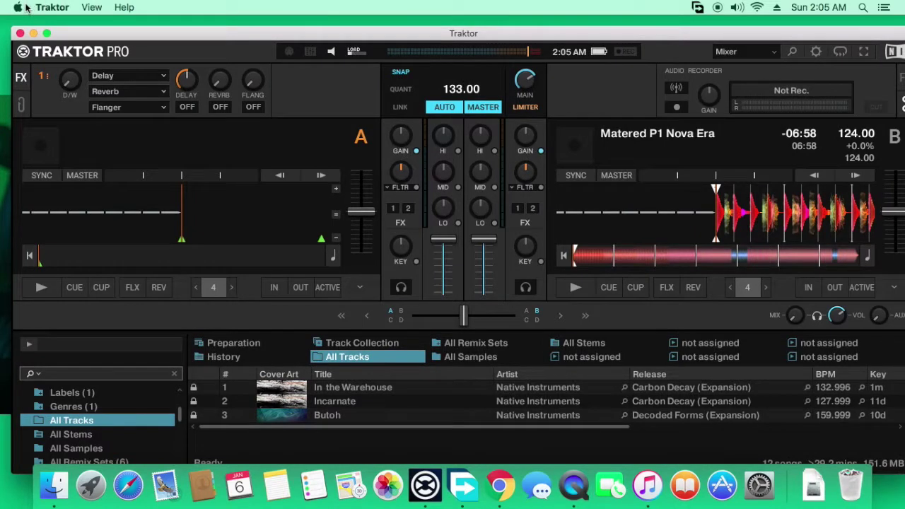
# - Show the About This Mac window, then open the Applications folder in Finder
pyautogui.click(18, 7)
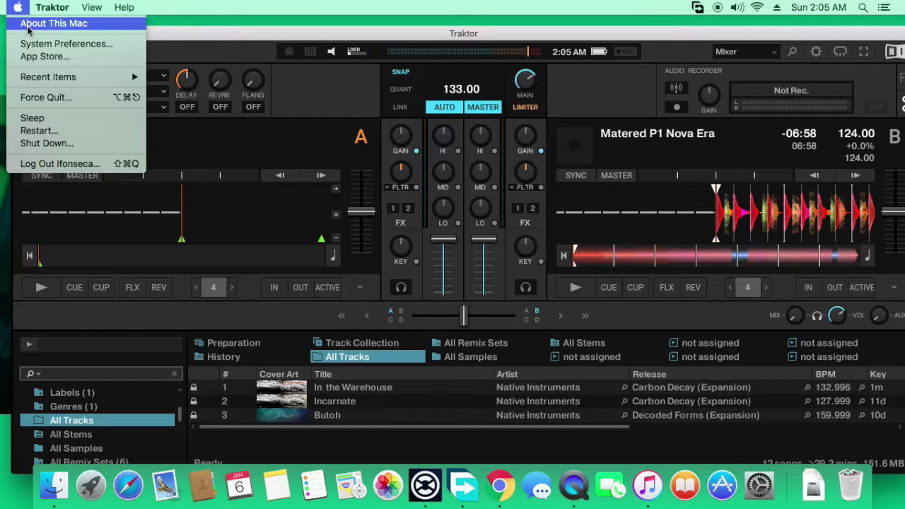
pyautogui.click(28, 27)
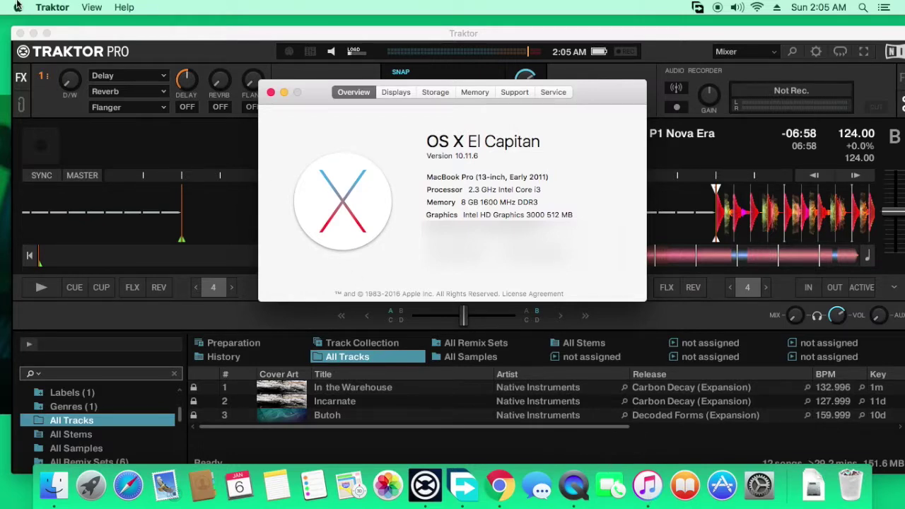
pyautogui.click(3, 37)
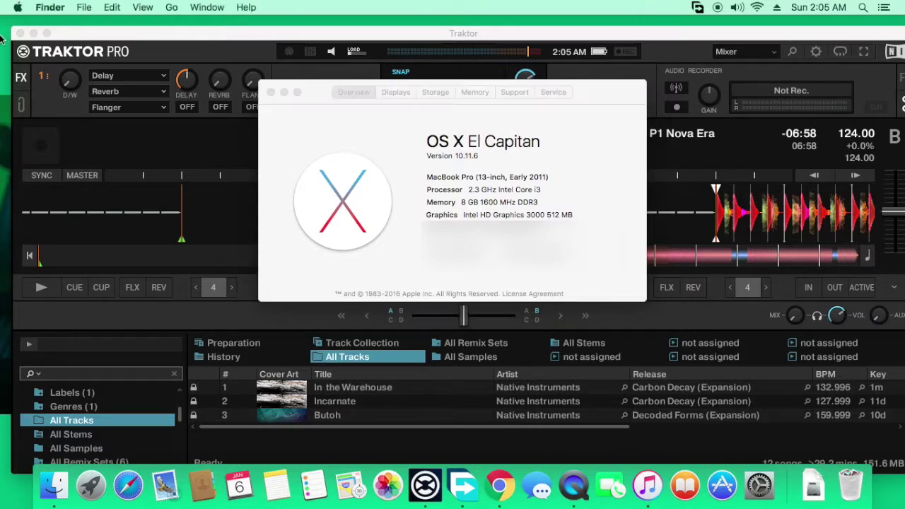
pyautogui.click(171, 7)
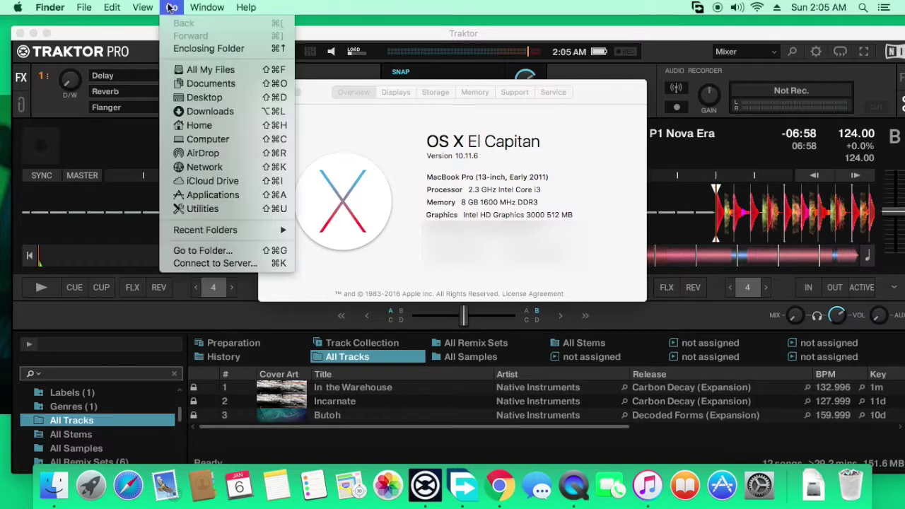
pyautogui.click(237, 198)
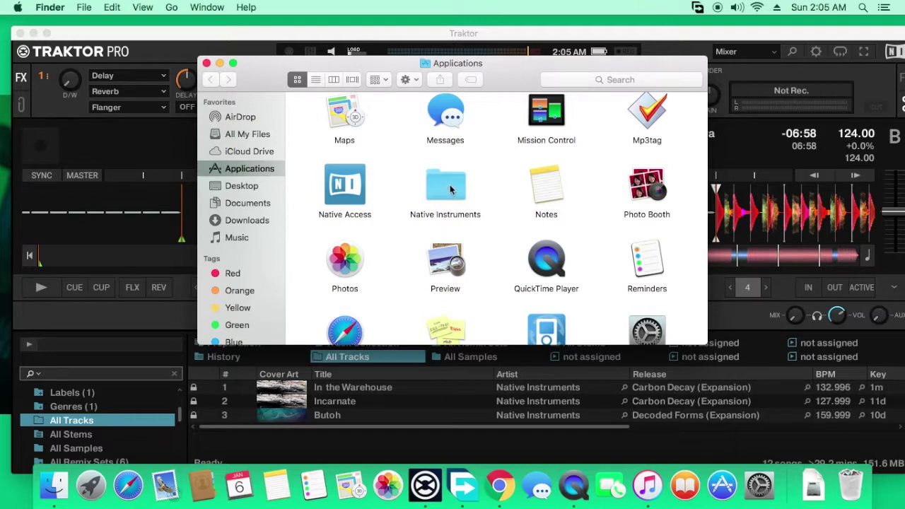
# - Launch Native Access, start the Traktor Pro 3 repair, and close Native Access
pyautogui.doubleClick(341, 201)
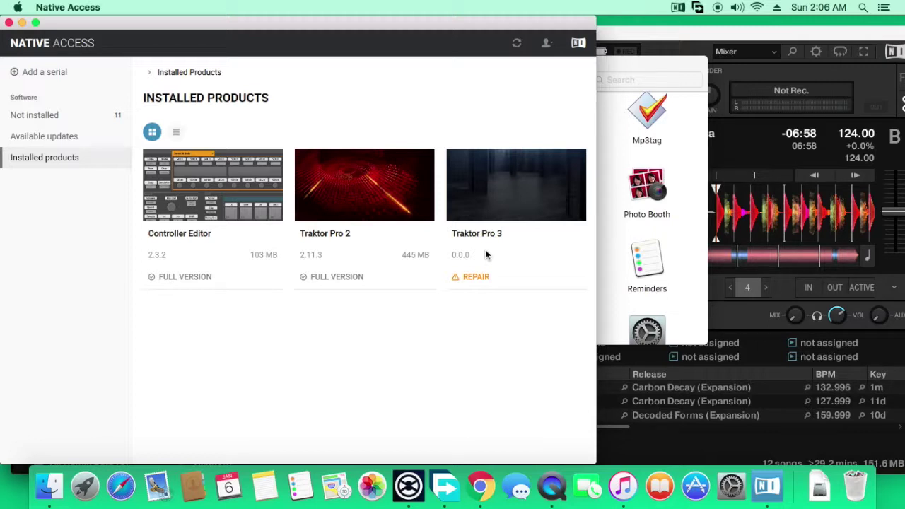
pyautogui.moveTo(516, 185)
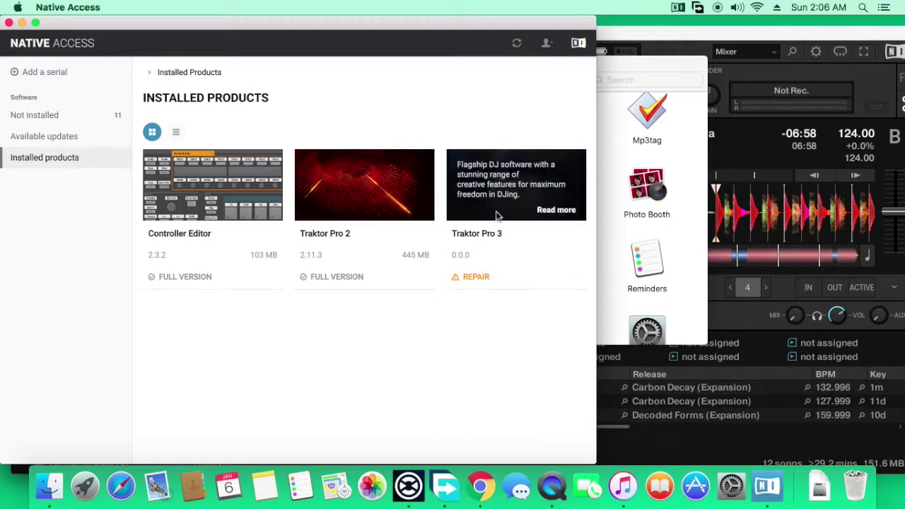
pyautogui.click(482, 275)
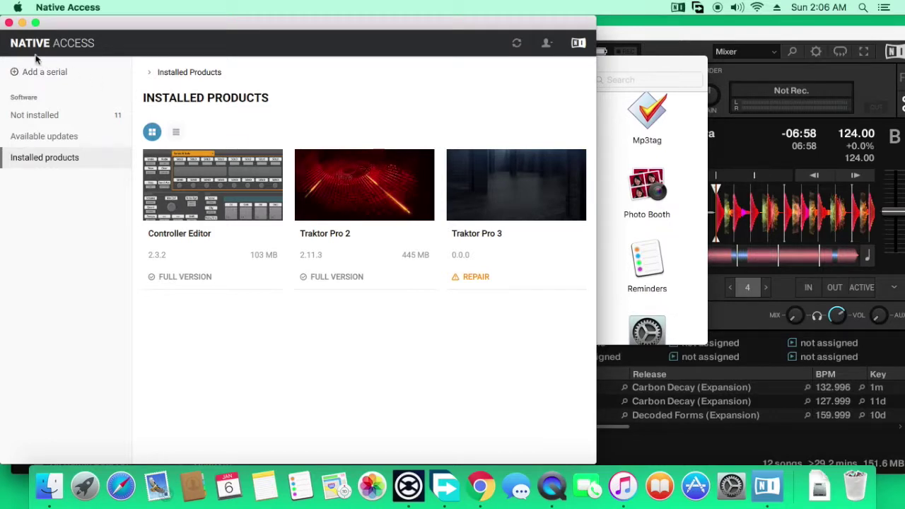
pyautogui.click(9, 23)
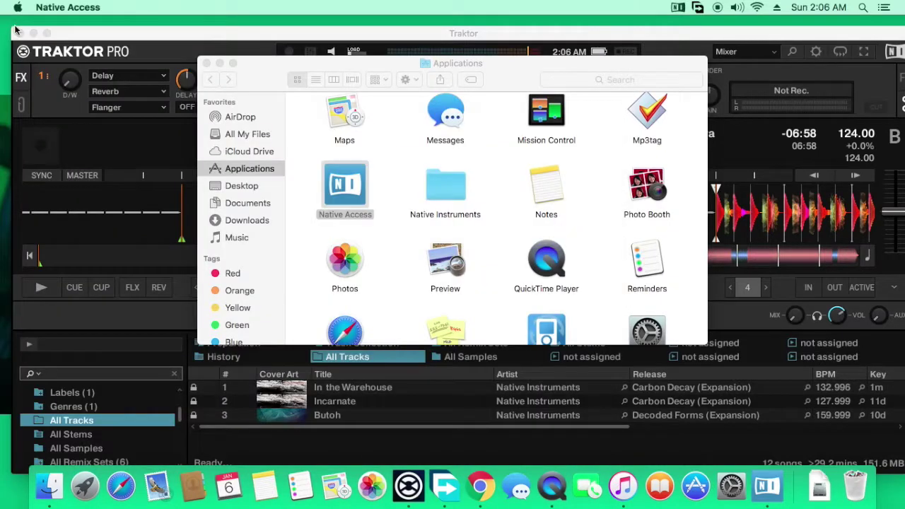
# - Close the Applications and About This Mac windows and play Matered P1 Nova Era on deck B
pyautogui.click(206, 64)
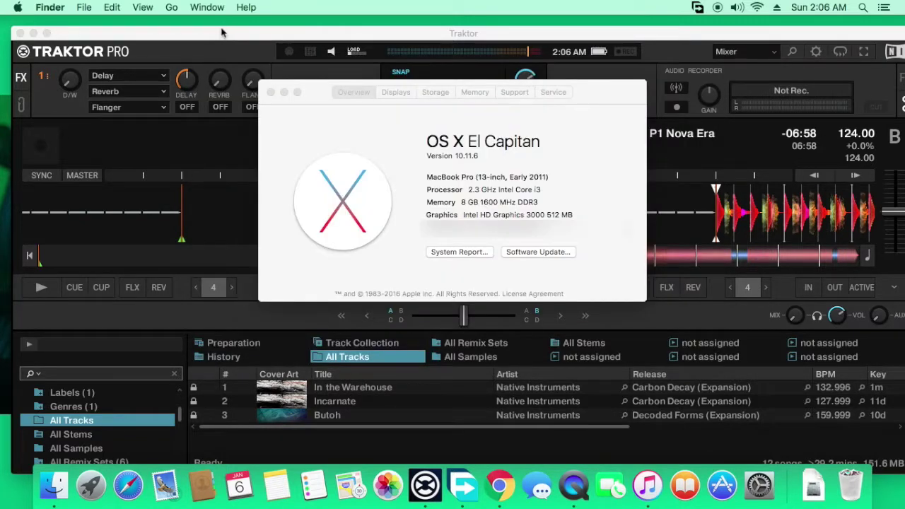
pyautogui.click(272, 92)
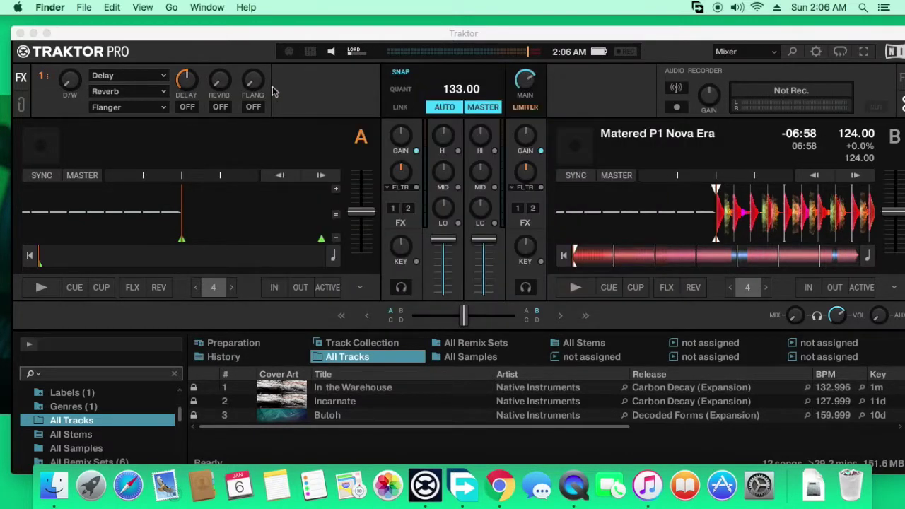
pyautogui.click(369, 32)
pyautogui.moveTo(368, 32); pyautogui.dragTo(350, 22)
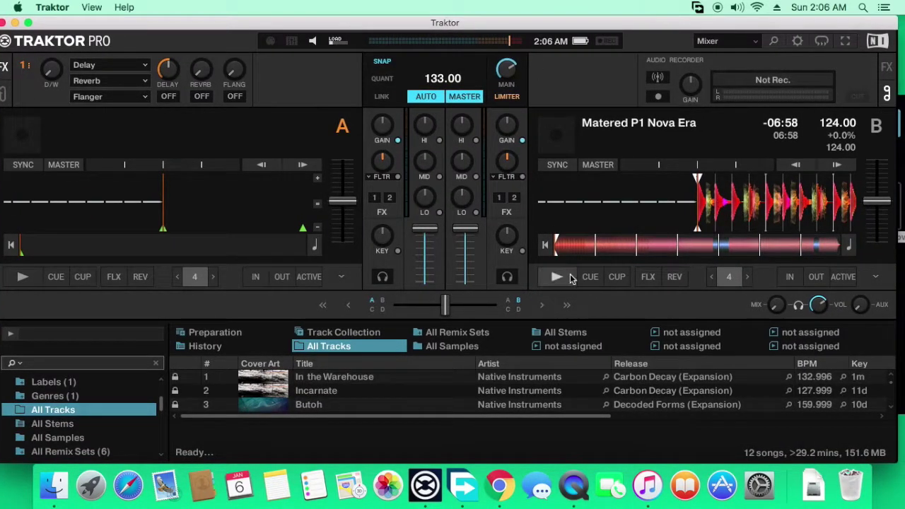
pyautogui.click(557, 278)
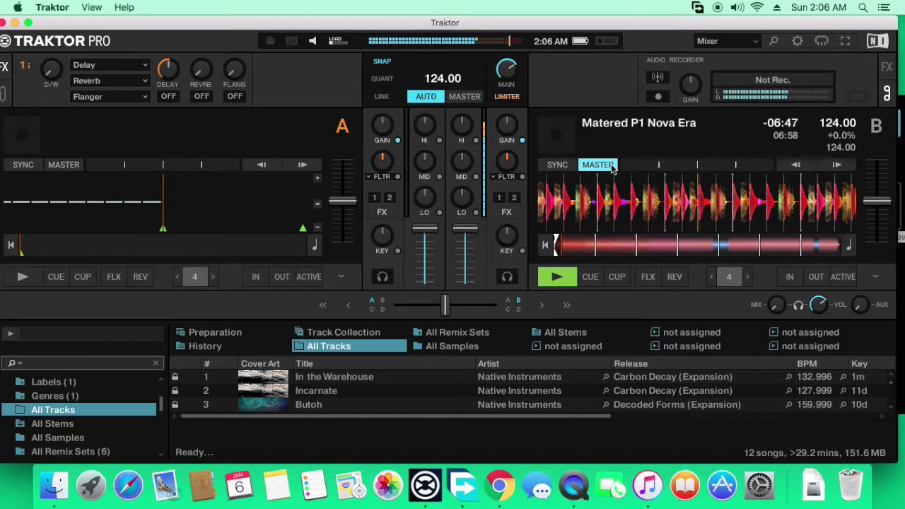
# - Start recording the mix and jump deck B further into the track
pyautogui.click(658, 98)
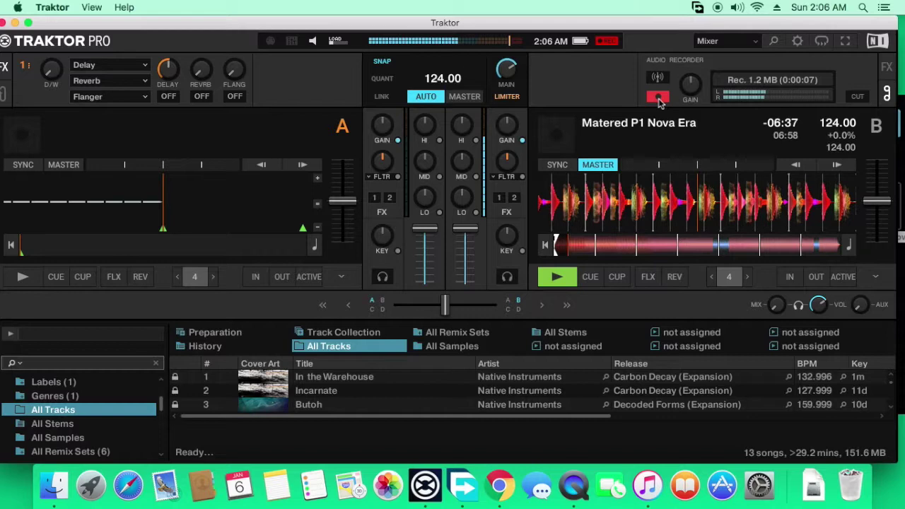
pyautogui.click(607, 251)
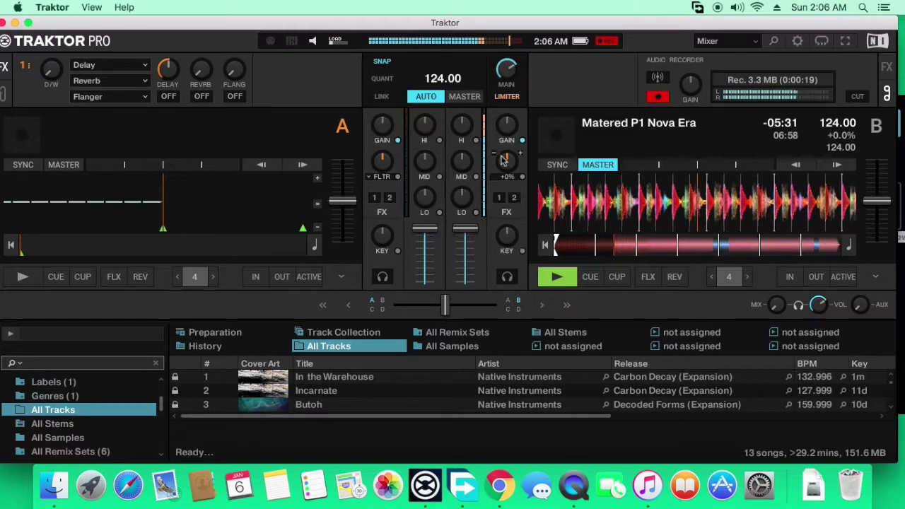
# - Give deck B a Reverb effect on effect unit 2, turned up to about 54%
pyautogui.click(507, 177)
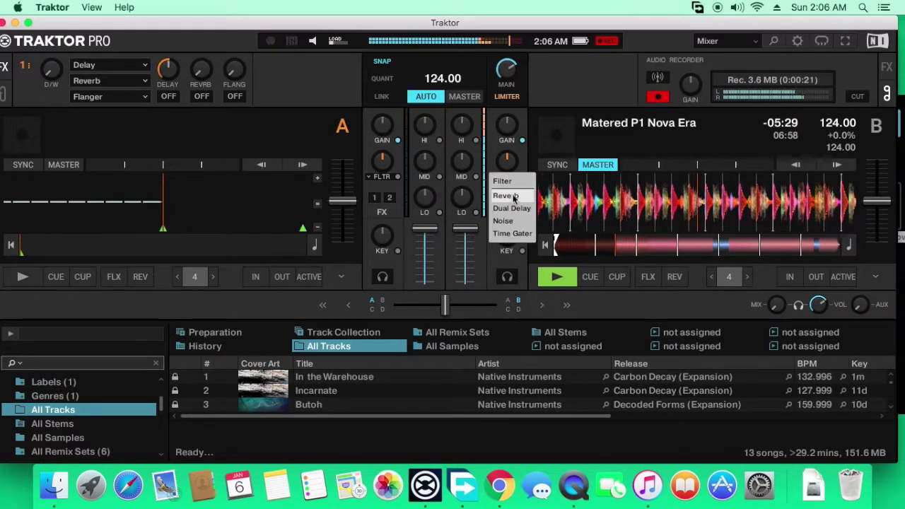
pyautogui.click(514, 197)
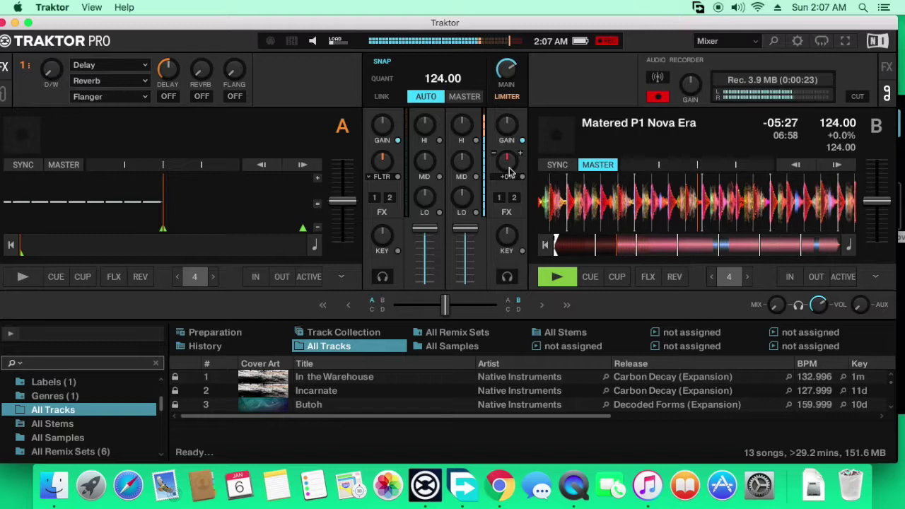
pyautogui.moveTo(512, 169); pyautogui.dragTo(519, 152)
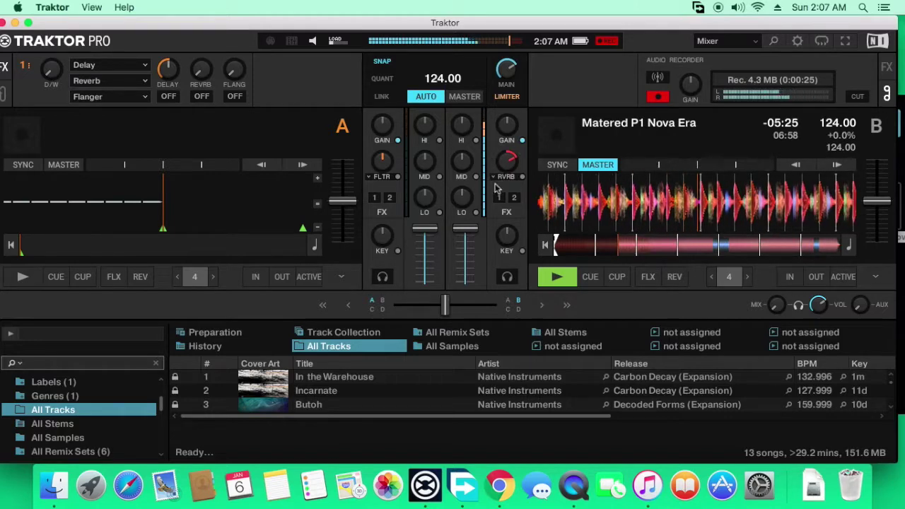
pyautogui.click(514, 198)
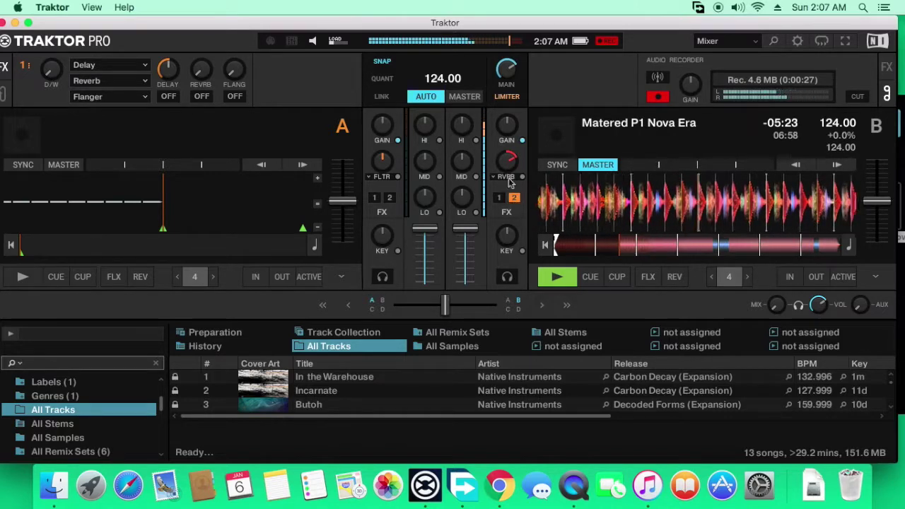
pyautogui.moveTo(520, 153); pyautogui.dragTo(509, 166)
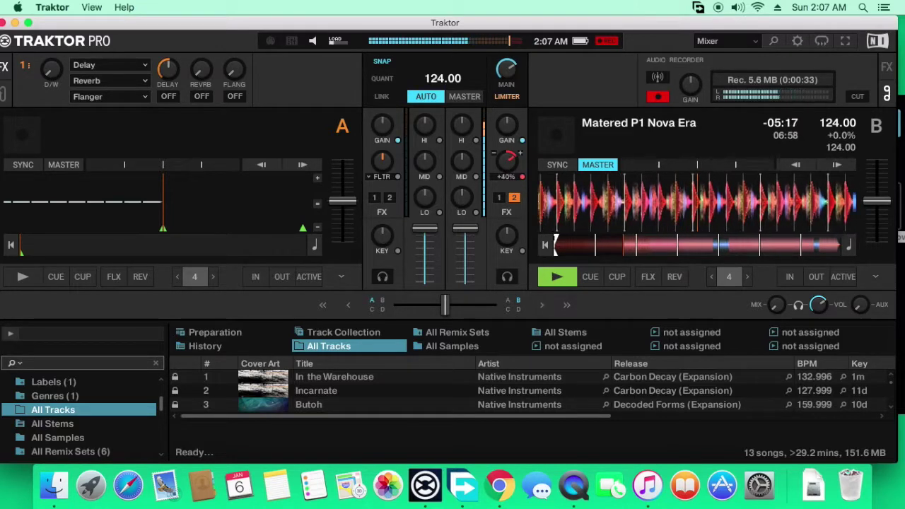
pyautogui.moveTo(509, 163); pyautogui.dragTo(509, 159)
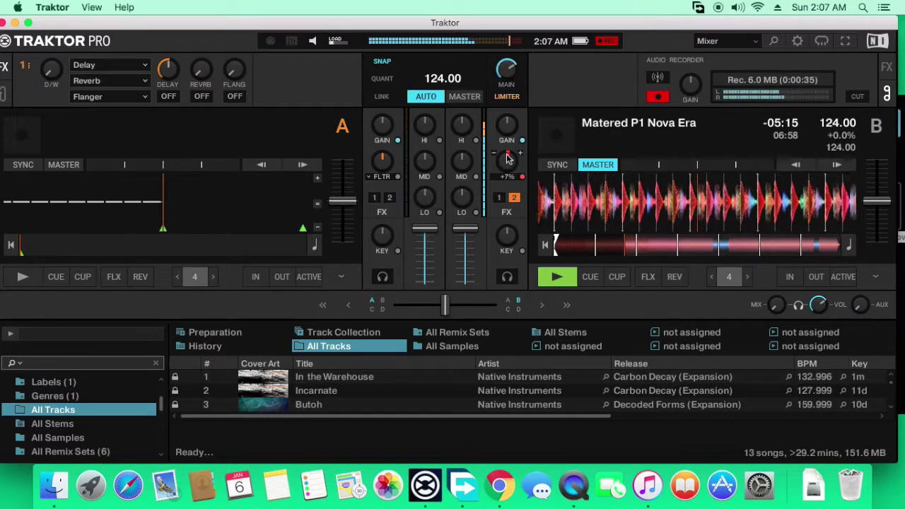
# - Switch deck B's effect to Dual Delay and raise it to about 71%
pyautogui.click(514, 180)
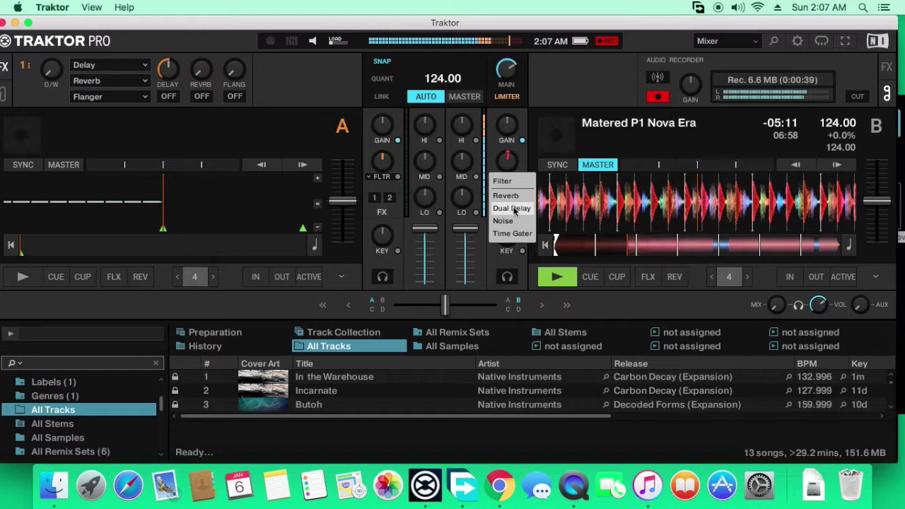
pyautogui.click(514, 208)
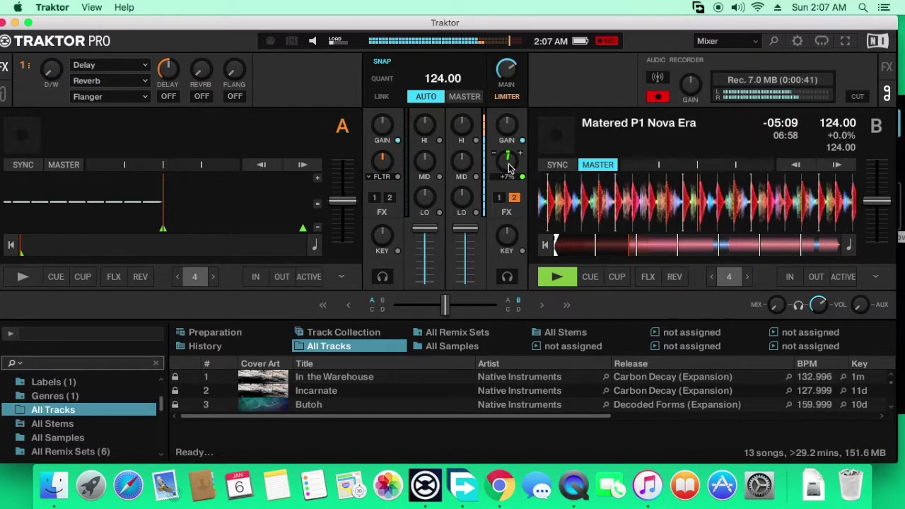
pyautogui.moveTo(507, 160)
pyautogui.mouseDown()
pyautogui.moveTo(507, 141)
pyautogui.moveTo(507, 151)
pyautogui.mouseUp()
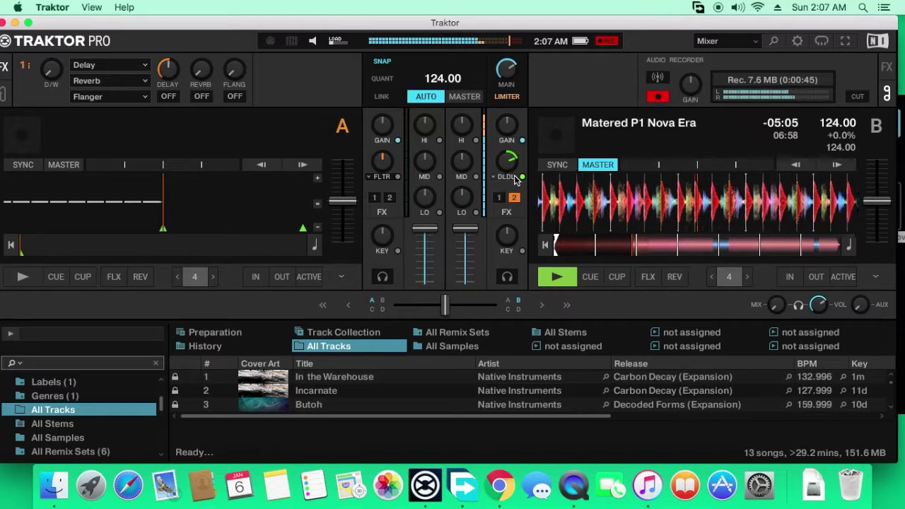